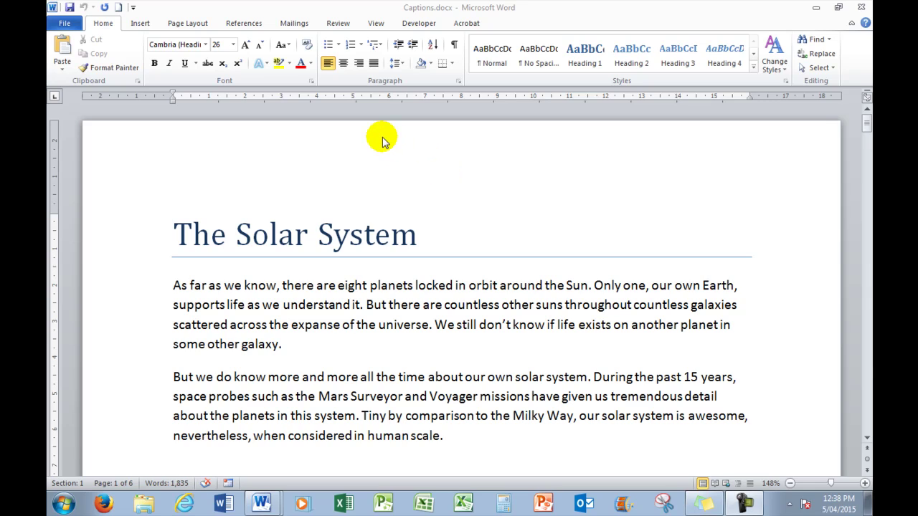
- Preview the Vertical Line, Tildes and Rounded Rectangle 3 page number designs in the Building Blocks Organizer, then close it
left_click(138, 25)
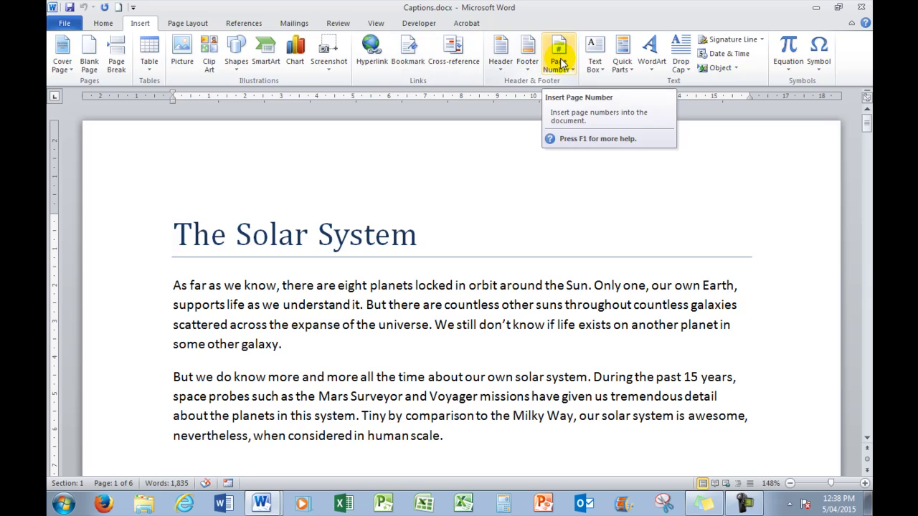
left_click(623, 63)
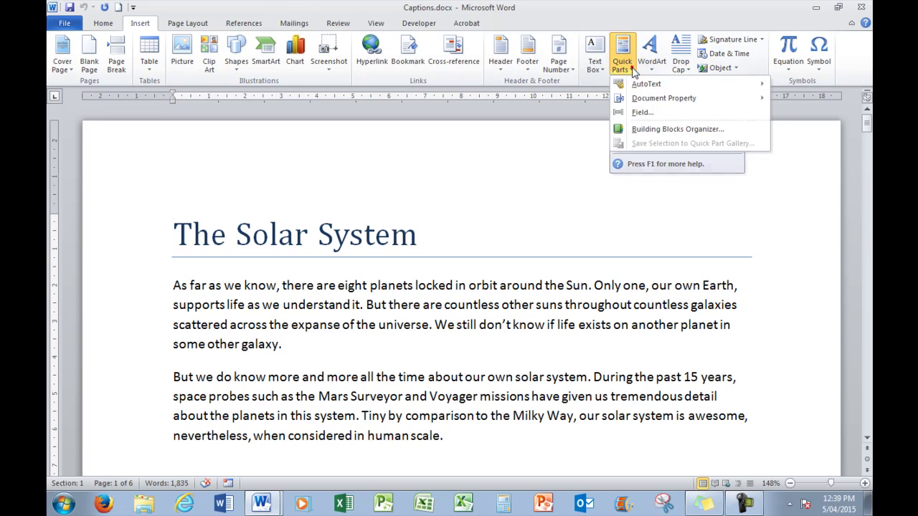
left_click(648, 132)
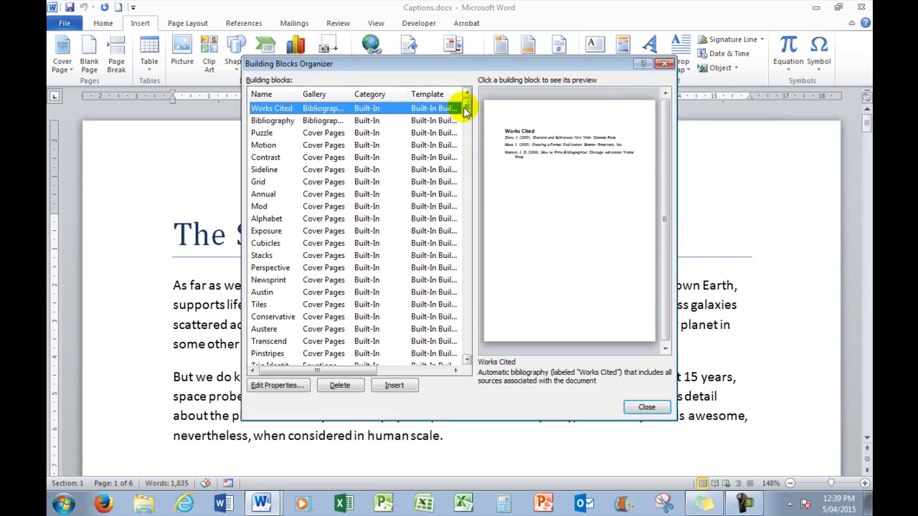
left_click_drag(466, 109, 409, 264)
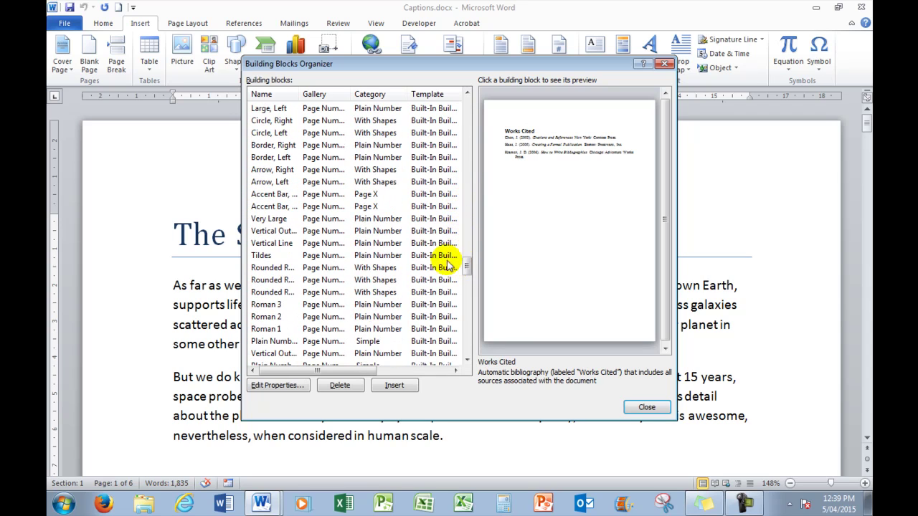
left_click(314, 243)
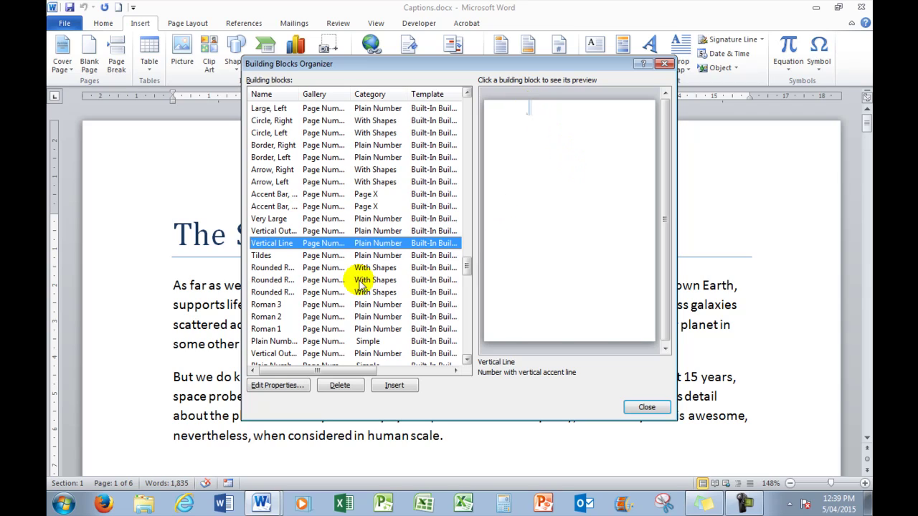
left_click(264, 256)
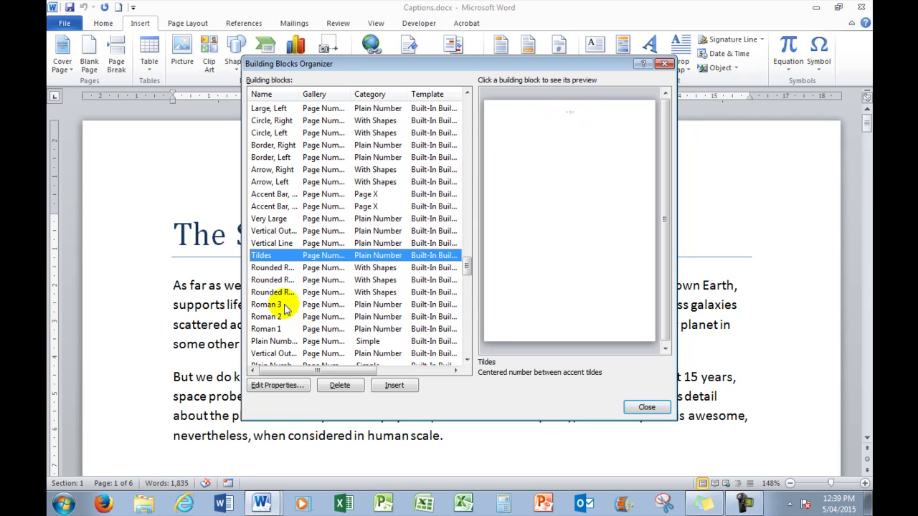
left_click(263, 269)
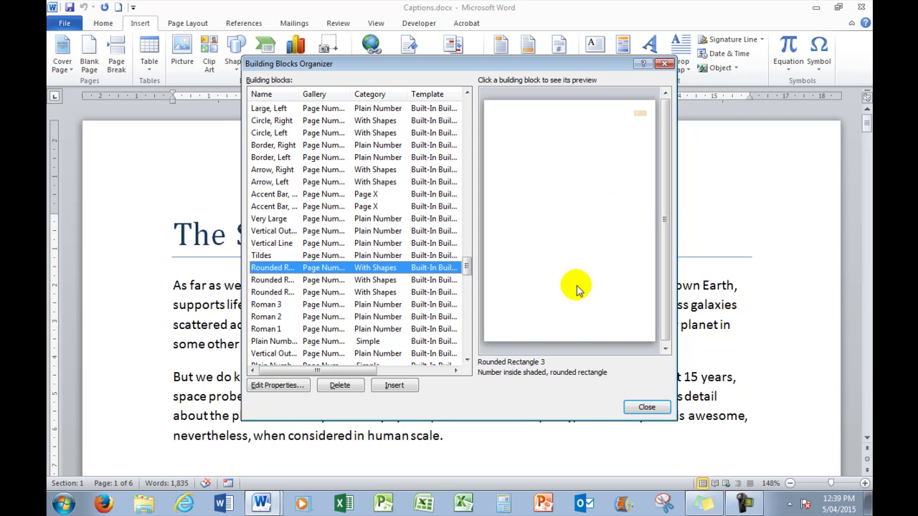
left_click(645, 407)
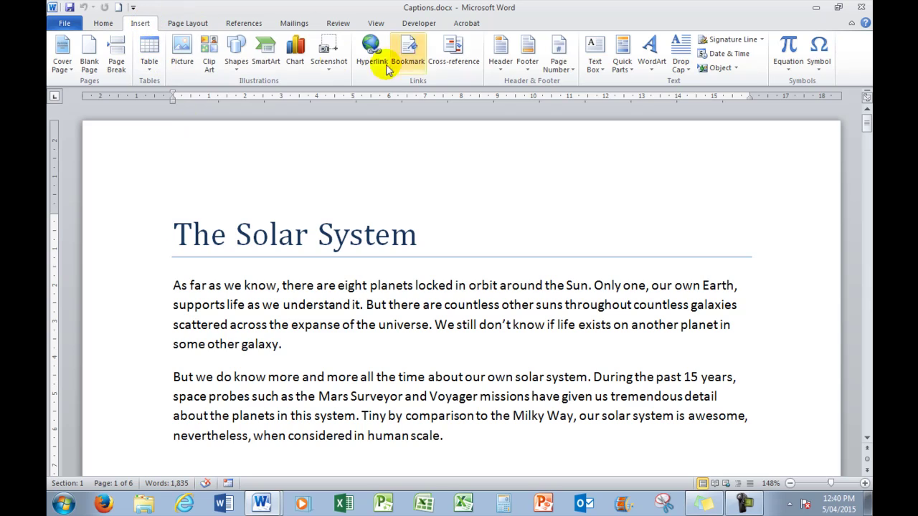
- Insert a Blank built-in header and delete its placeholder text, keeping the header area open for editing
left_click(499, 72)
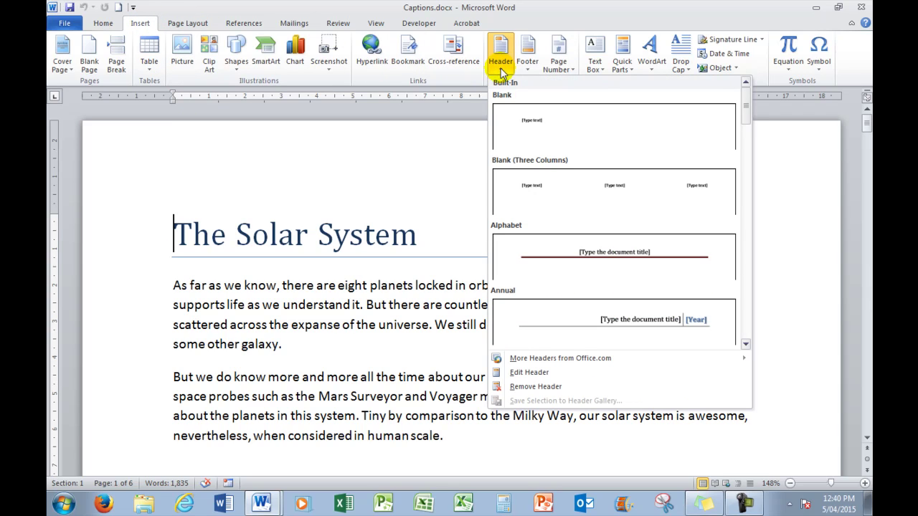
left_click(533, 122)
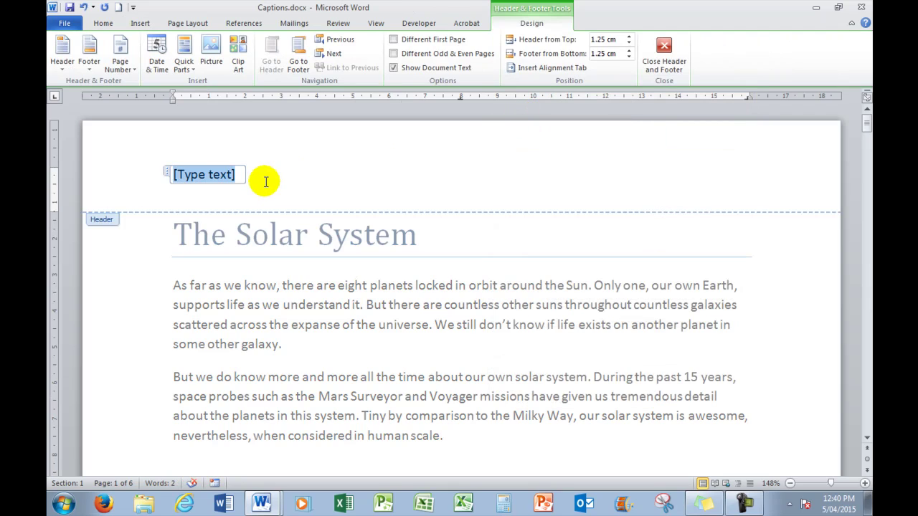
key("Delete")
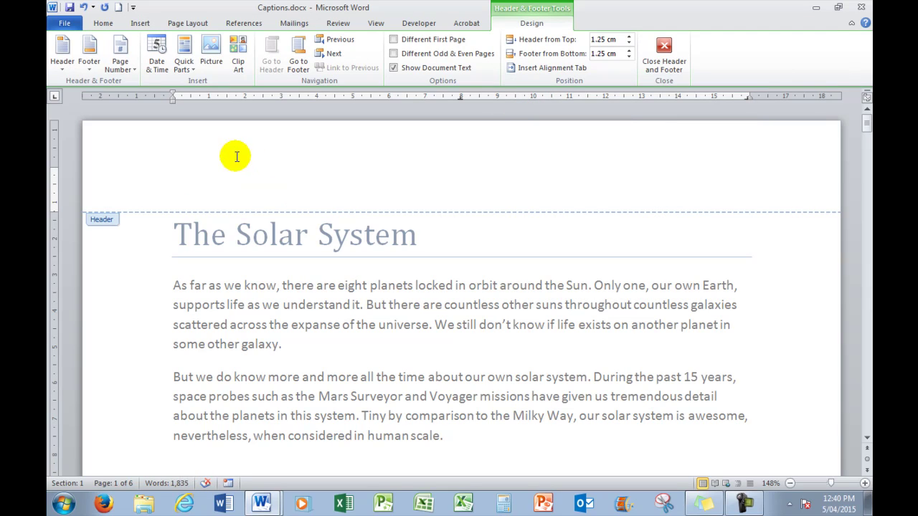
- Insert the Ribbon page number building block from the Building Blocks Organizer, after previewing Large Italics and Dots
left_click(139, 23)
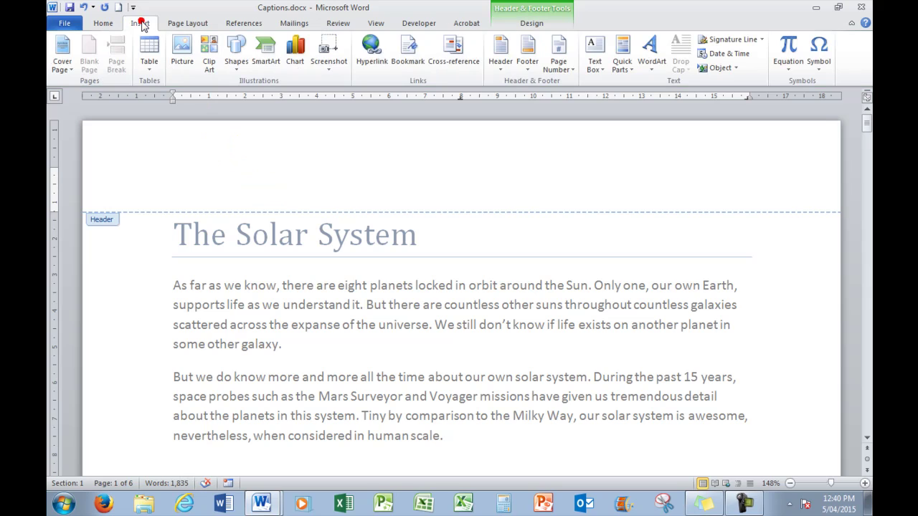
left_click(628, 68)
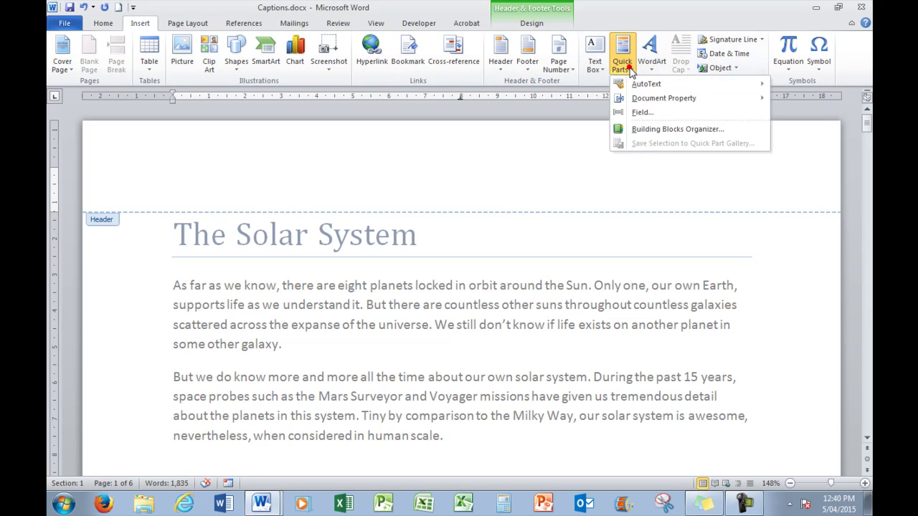
left_click(649, 130)
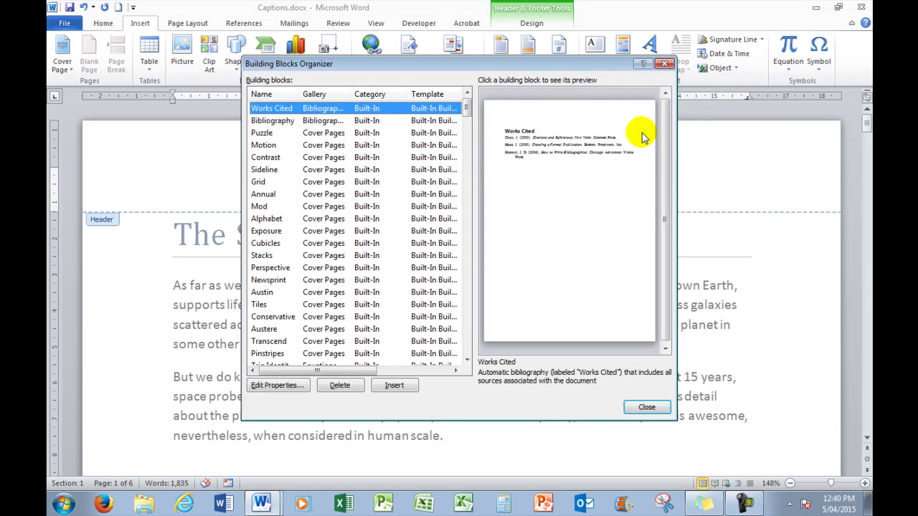
left_click_drag(471, 108, 472, 191)
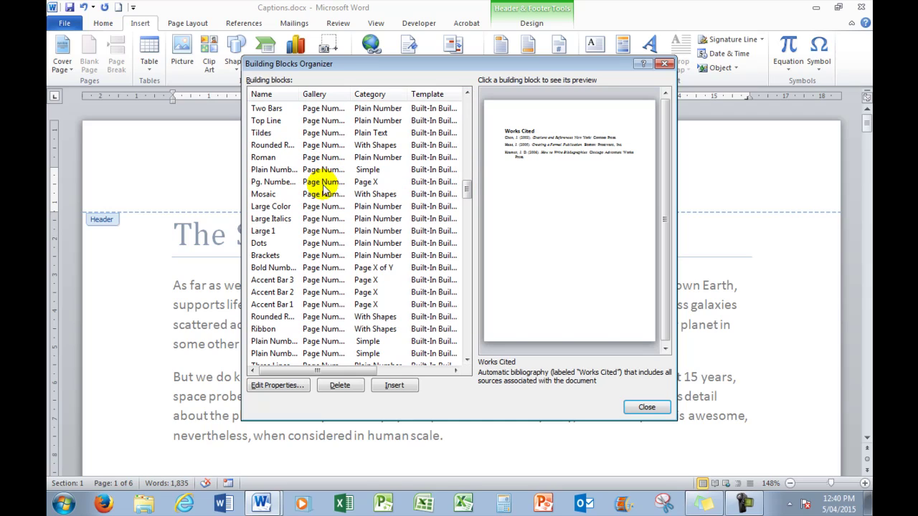
left_click(323, 221)
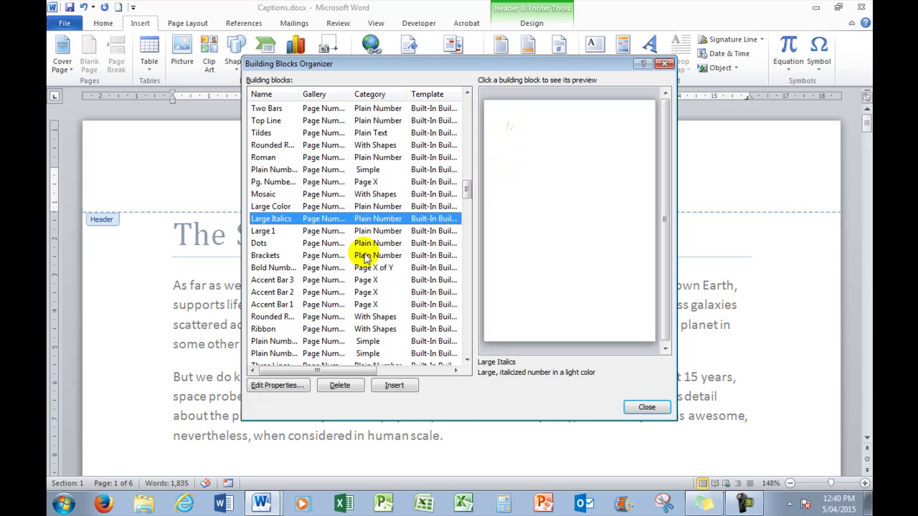
left_click(322, 245)
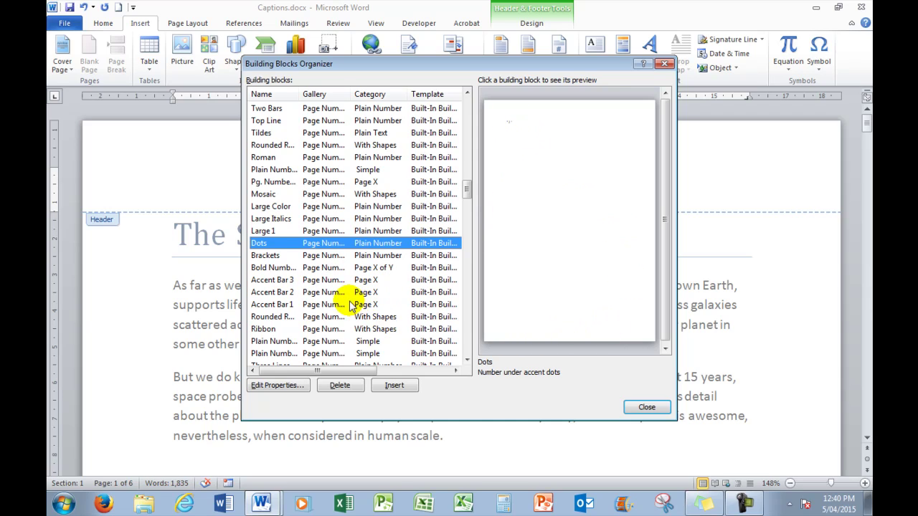
scroll(352, 304, "down", 1)
left_click(262, 291)
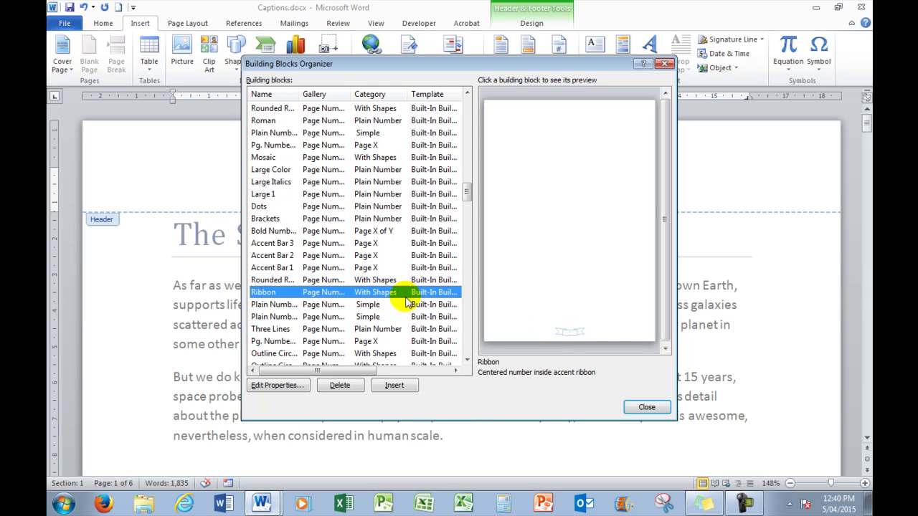
left_click(395, 386)
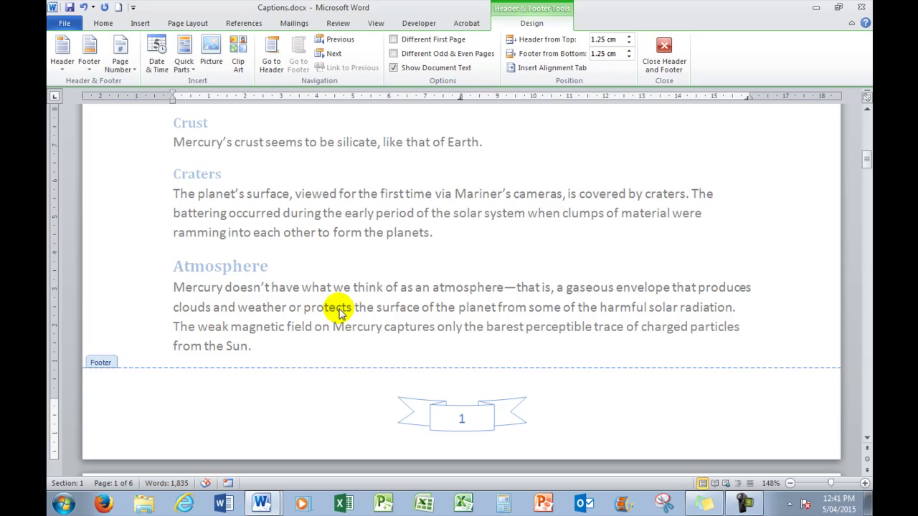
- Check the ribbon page numbers in the document's footers and on each page of the print preview through page 6
scroll(340, 314, "down", 15)
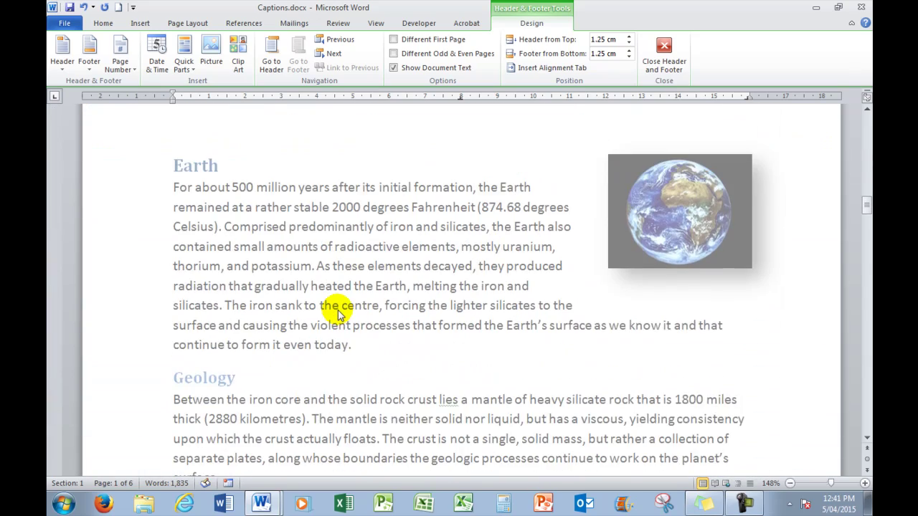
scroll(340, 313, "down", 2)
scroll(337, 309, "down", 20)
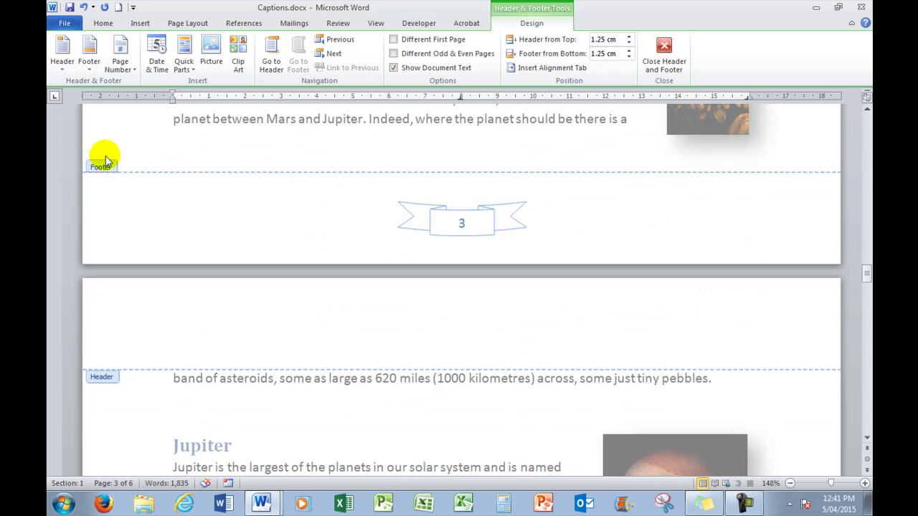
left_click(65, 24)
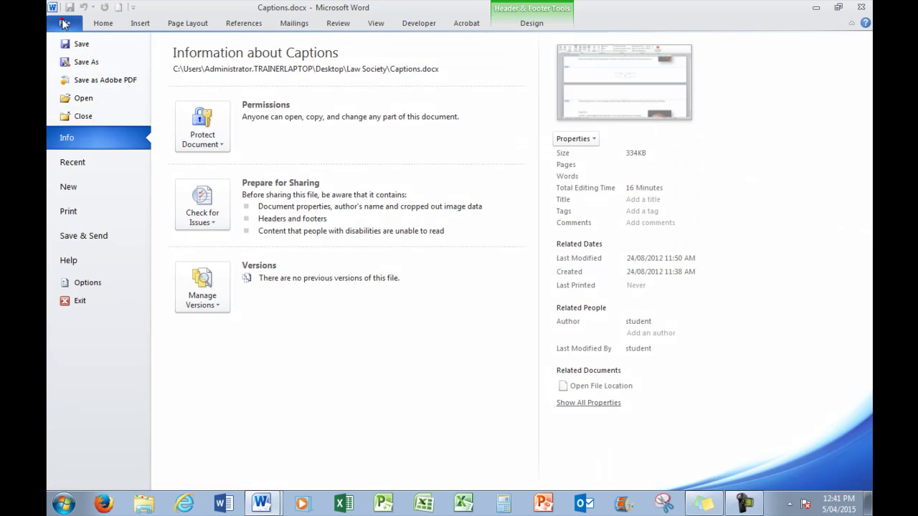
left_click(69, 211)
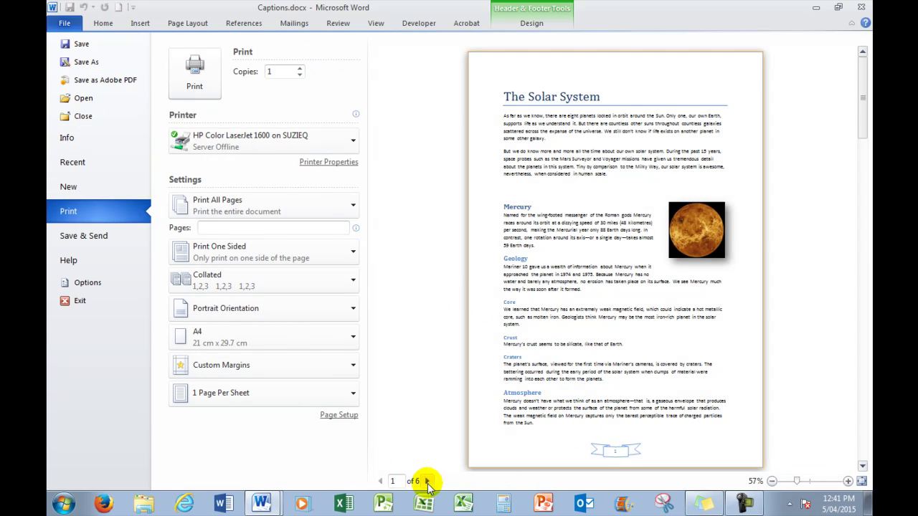
left_click(426, 481)
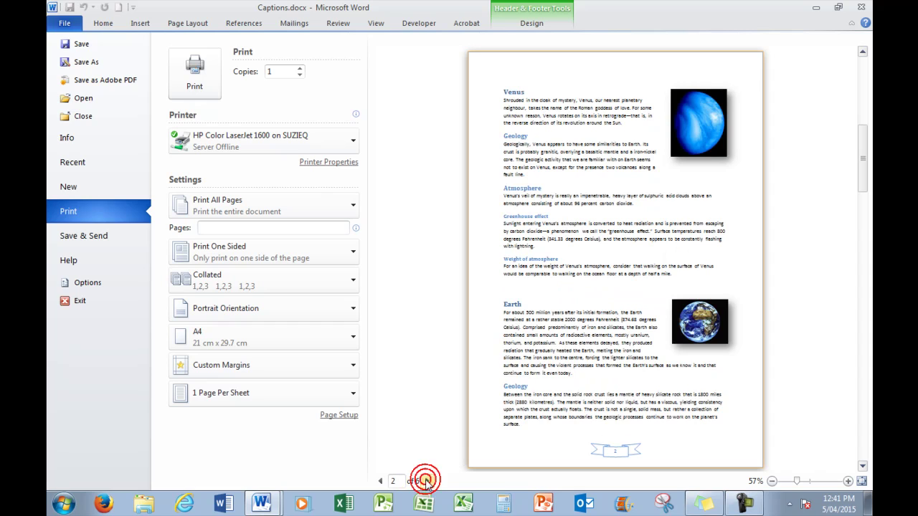
left_click(427, 481)
left_click(427, 481)
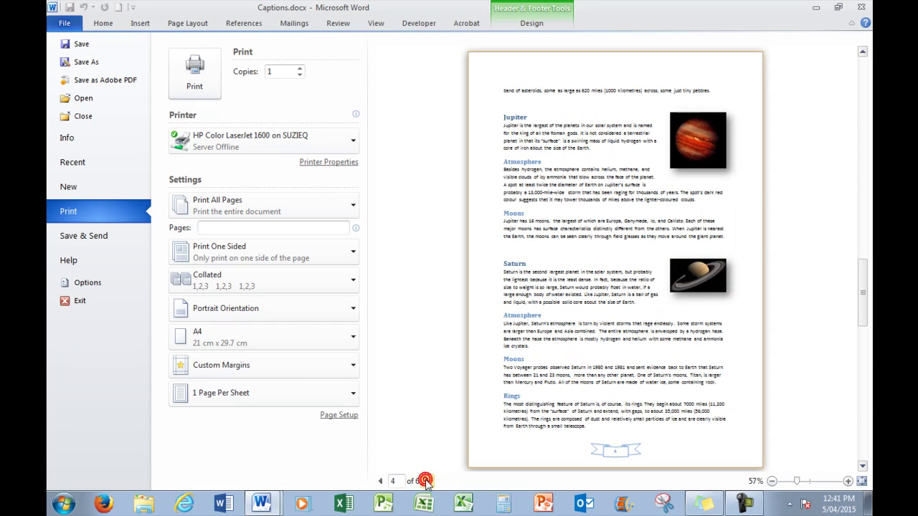
left_click(427, 481)
left_click(426, 481)
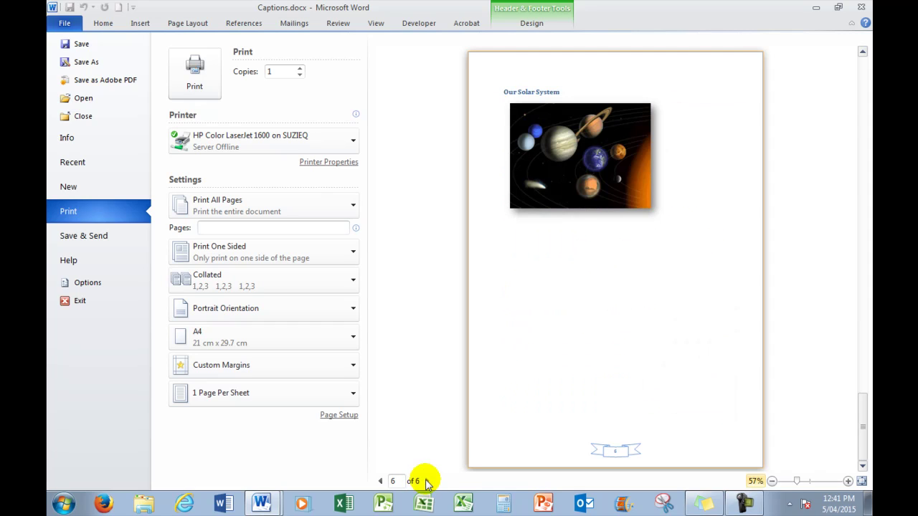